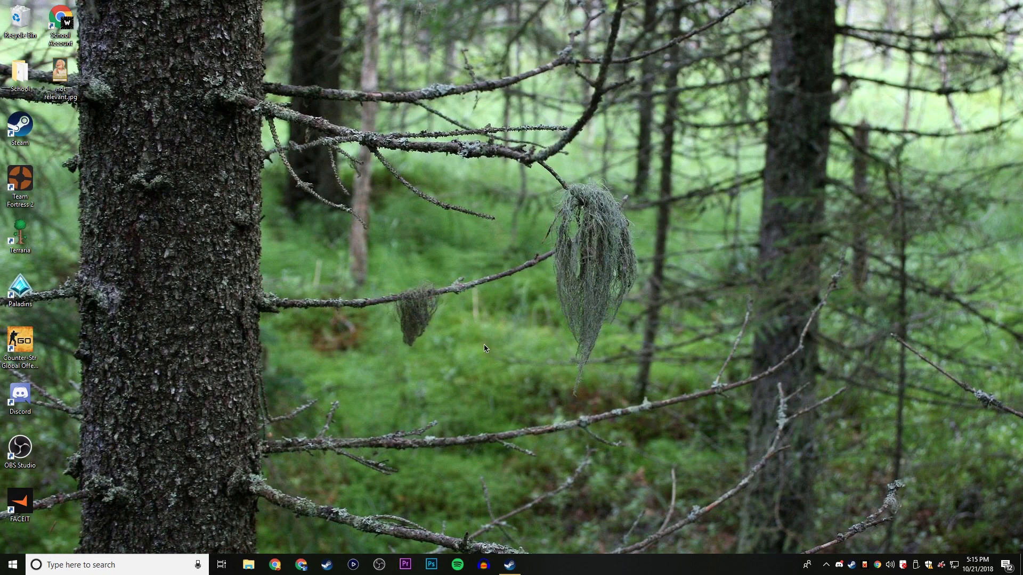
Open the launch options of Counter-Strike: Global Offensive in Steam and select the whole line "-novid +cl_forcepreload 1 -tickrate 128"
click(510, 566)
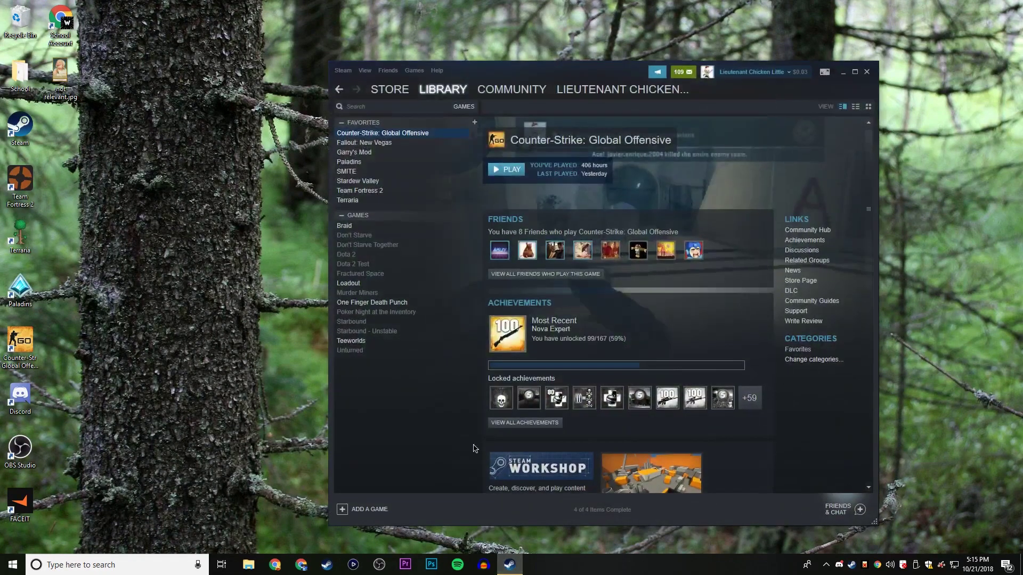
right_click(441, 135)
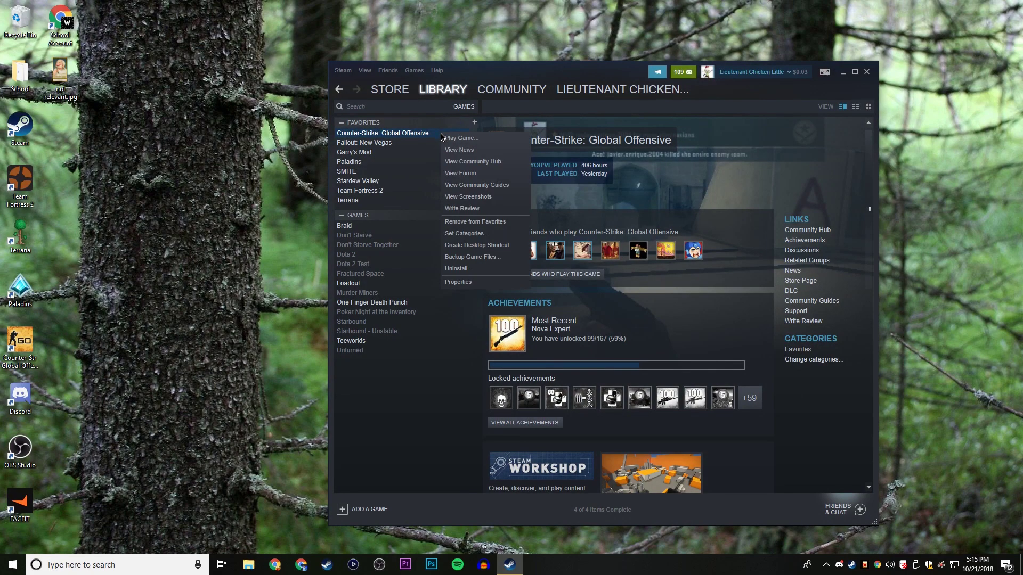
click(465, 284)
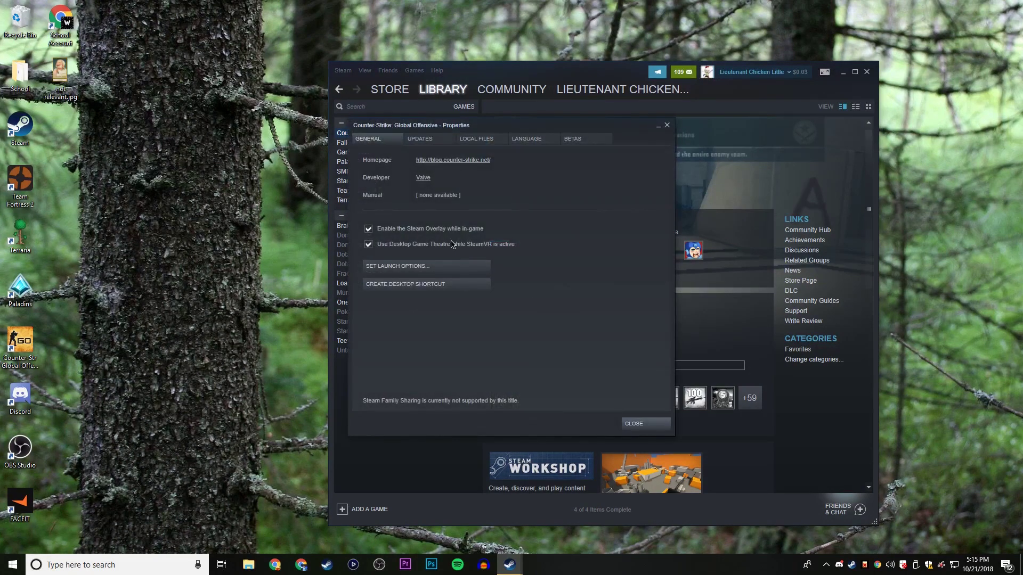
click(421, 267)
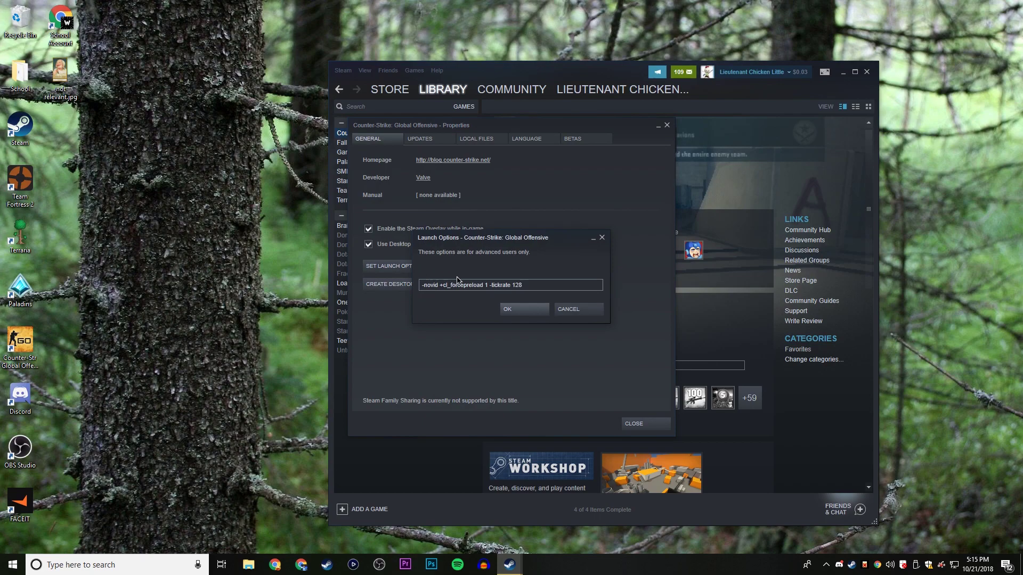
drag(523, 282, 475, 280)
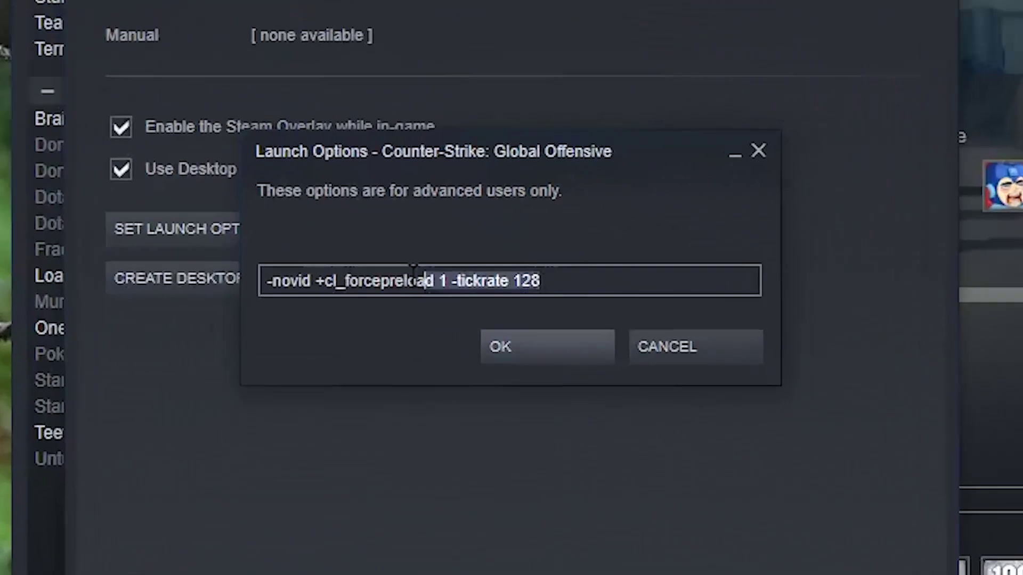
drag(414, 272, 262, 279)
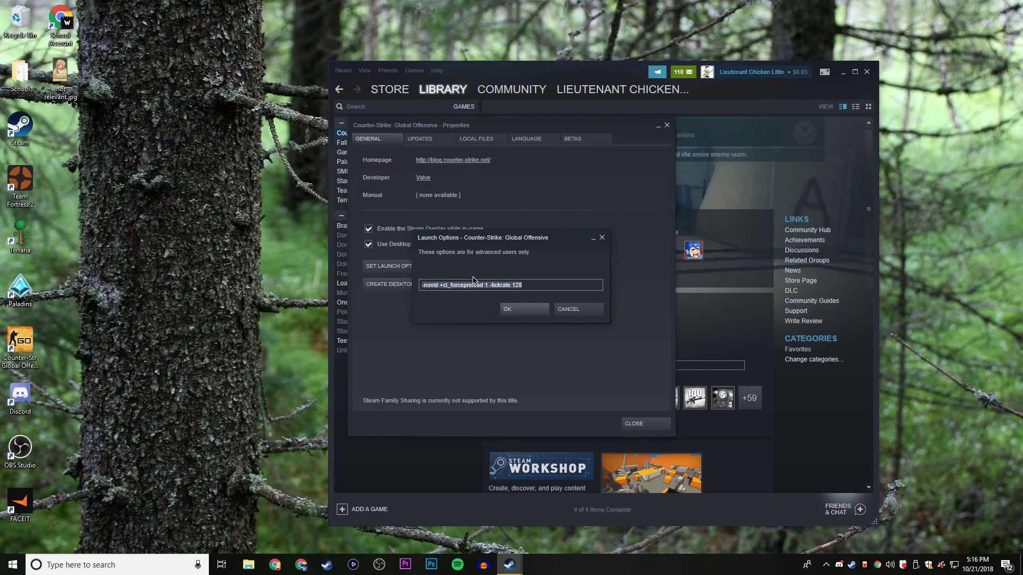
Launch Counter-Strike: Global Offensive from its desktop shortcut and open the game's video settings
key(super+d)
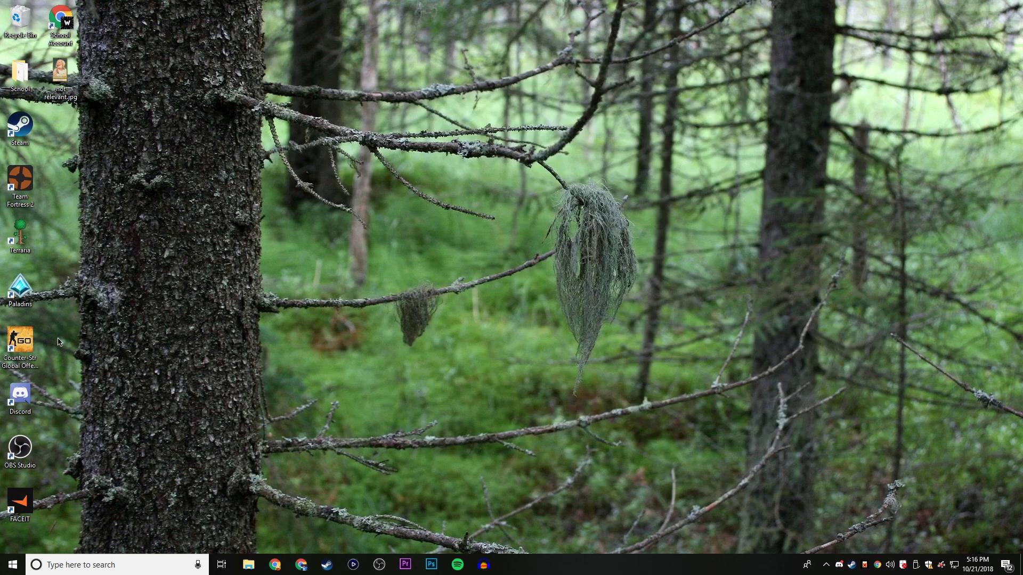
double_click(21, 341)
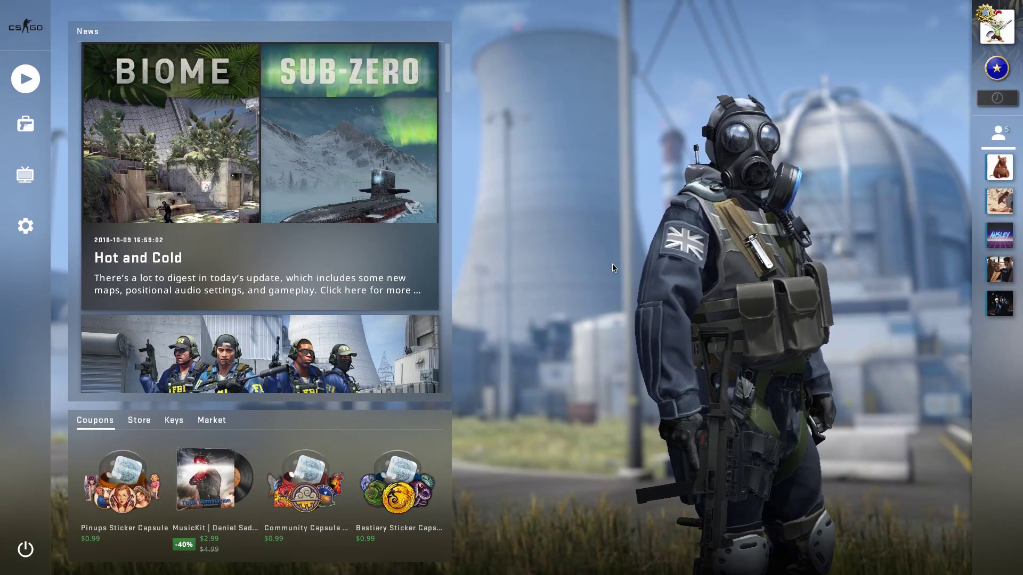
click(15, 231)
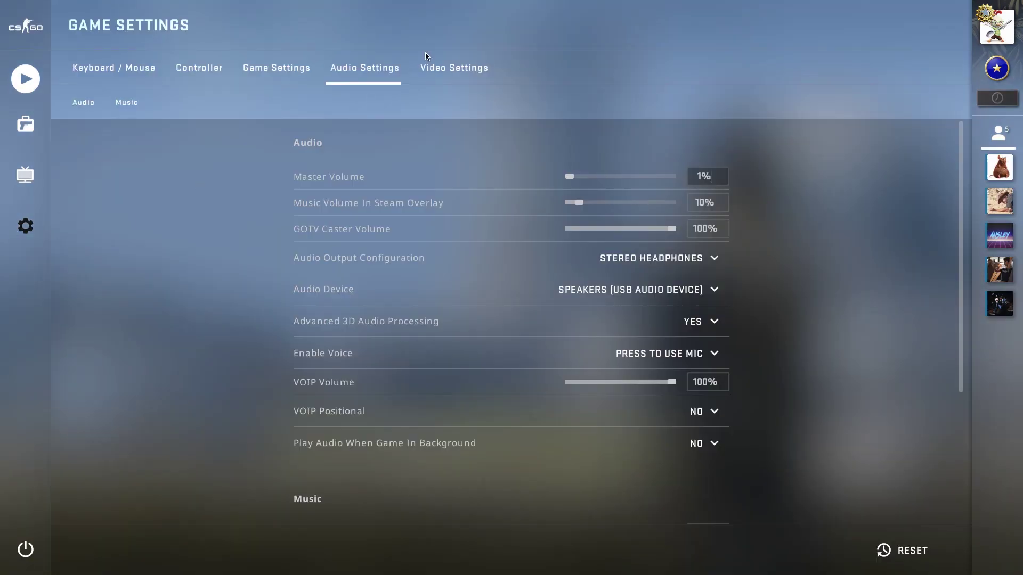
click(442, 67)
scroll(224, 201, up, 4)
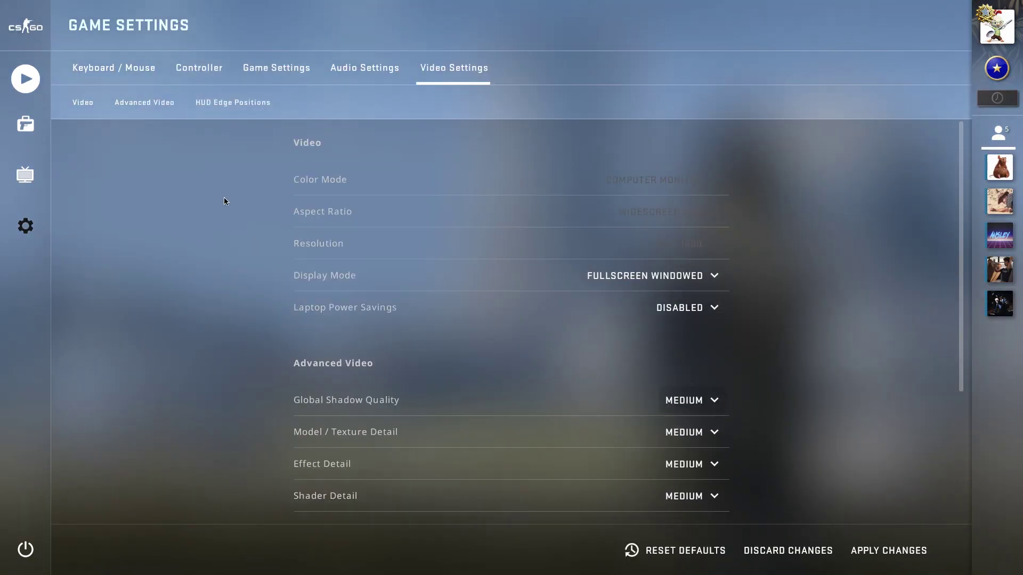
Set Global Shadow Quality to Very Low and the Model / Texture, Effect and Shader Detail to Low
scroll(222, 212, down, 4)
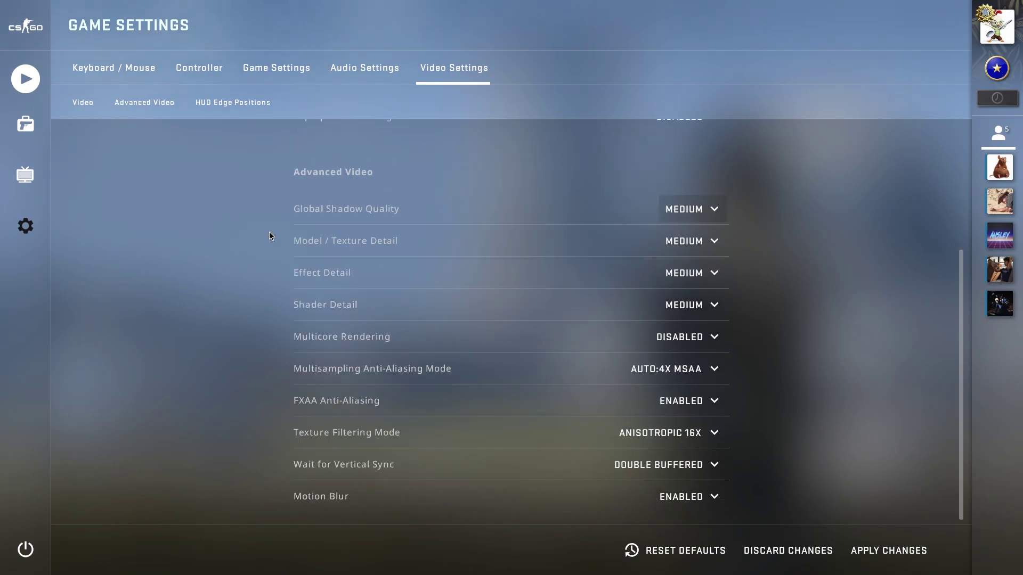
click(693, 204)
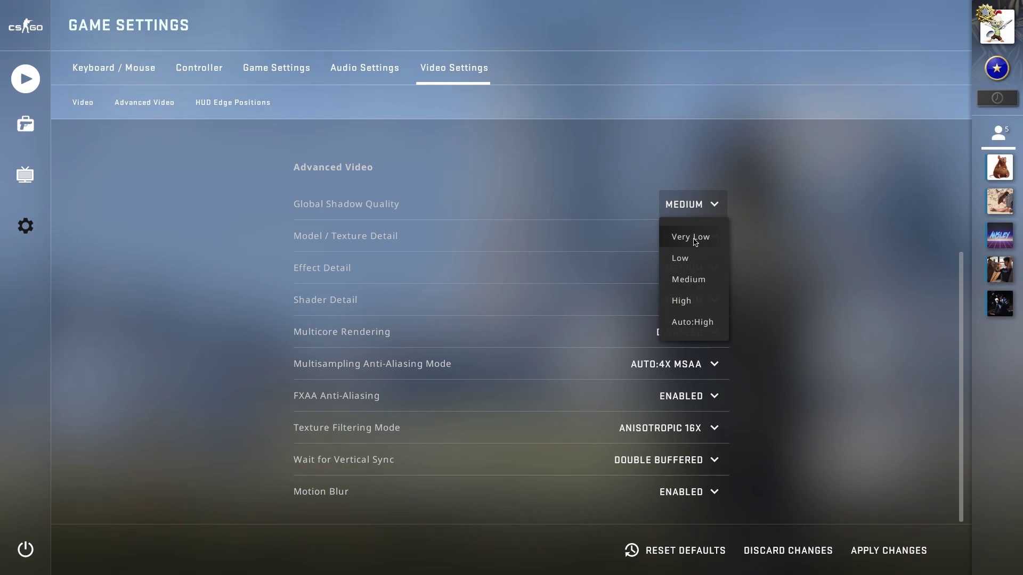
click(695, 238)
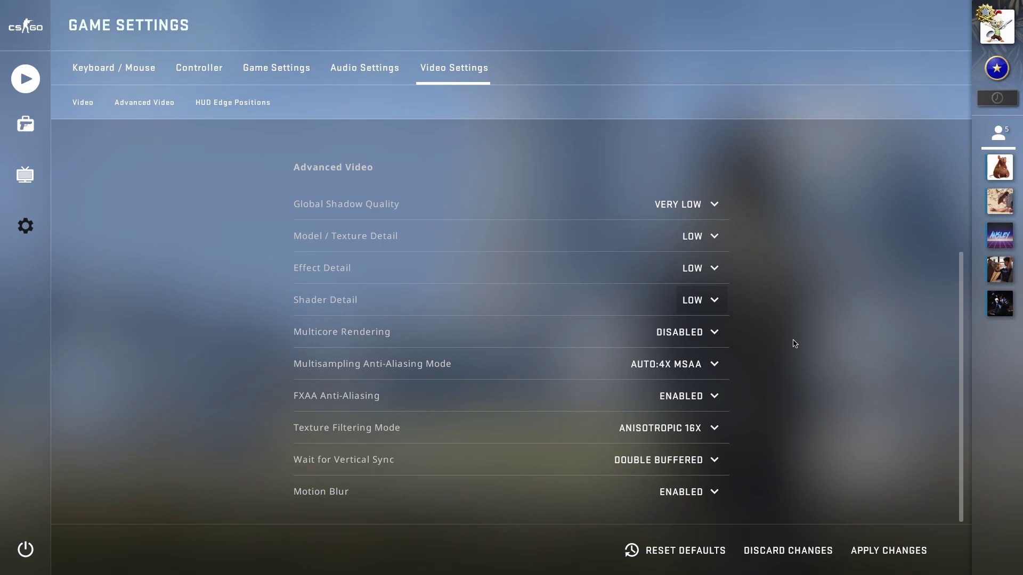
Set Multisampling Anti-Aliasing Mode to None and FXAA Anti-Aliasing to Disabled
click(674, 369)
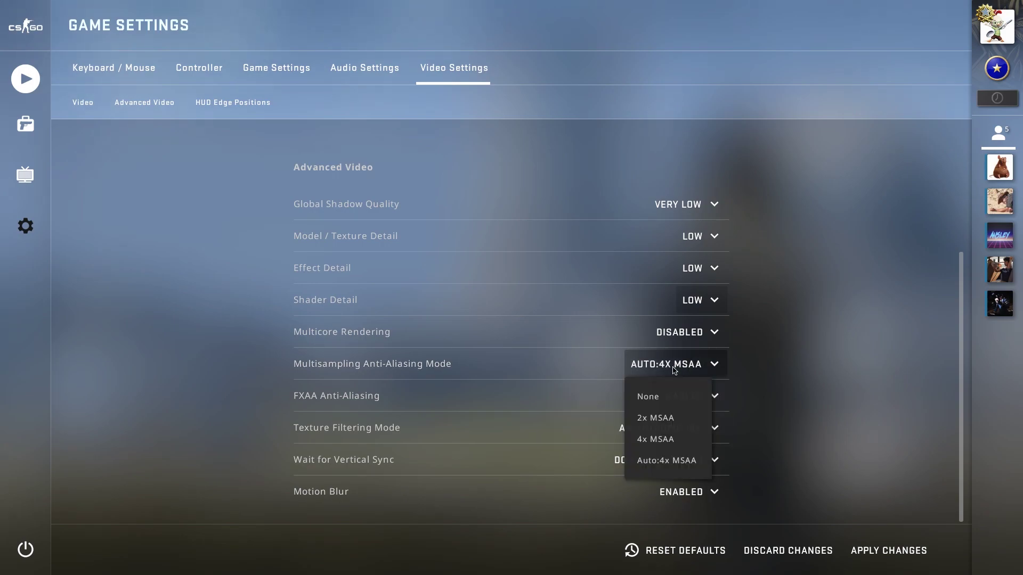
click(663, 405)
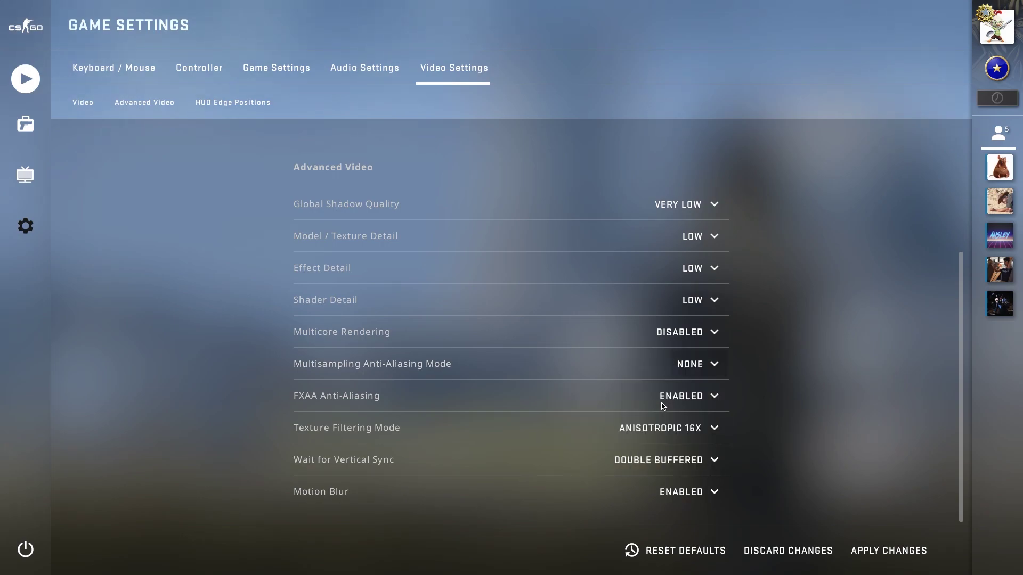
click(693, 398)
click(680, 429)
Set Texture Filtering Mode to Bilinear and disable both Wait for Vertical Sync and Motion Blur
click(672, 429)
click(660, 267)
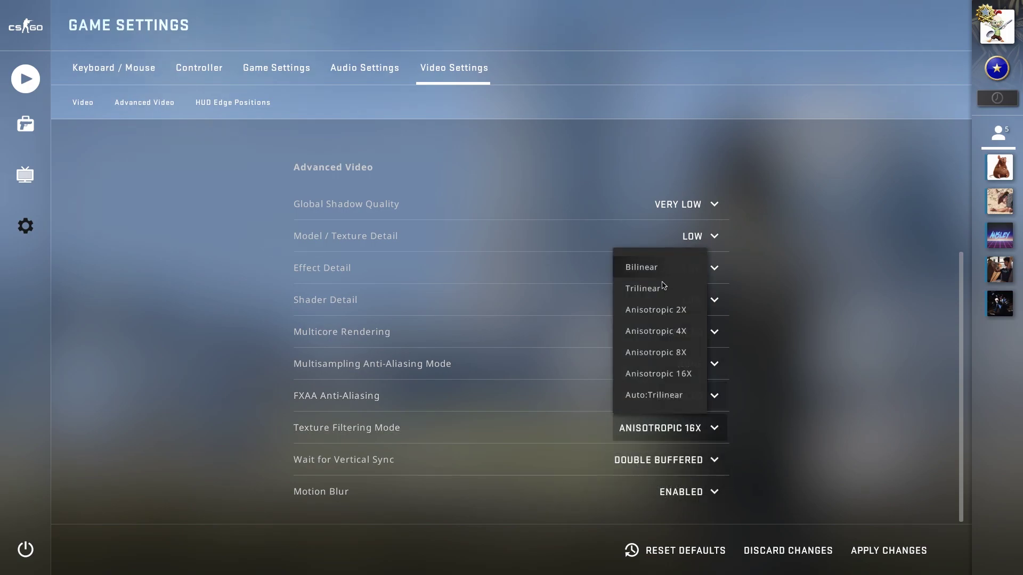
click(656, 460)
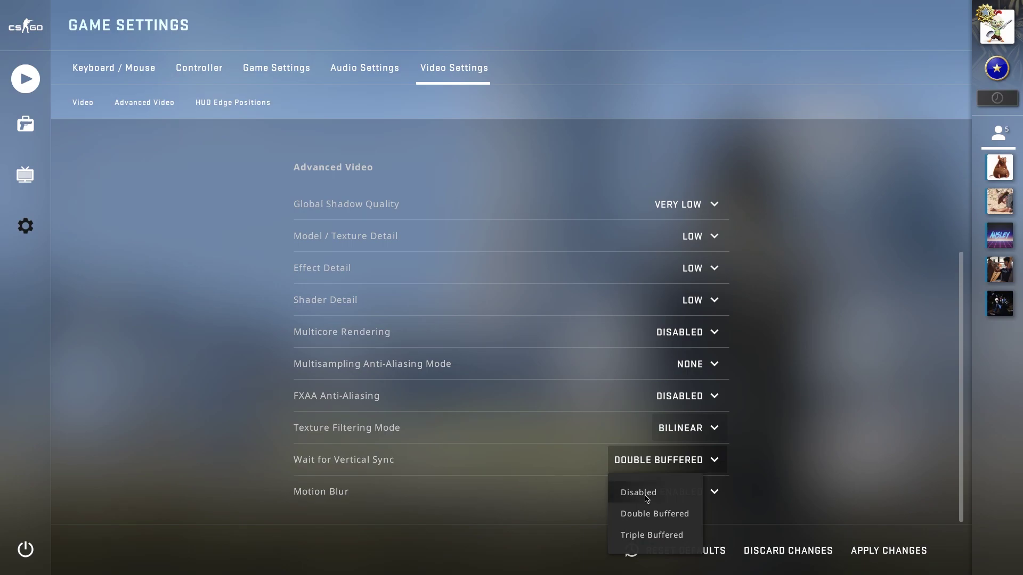
click(649, 492)
click(675, 498)
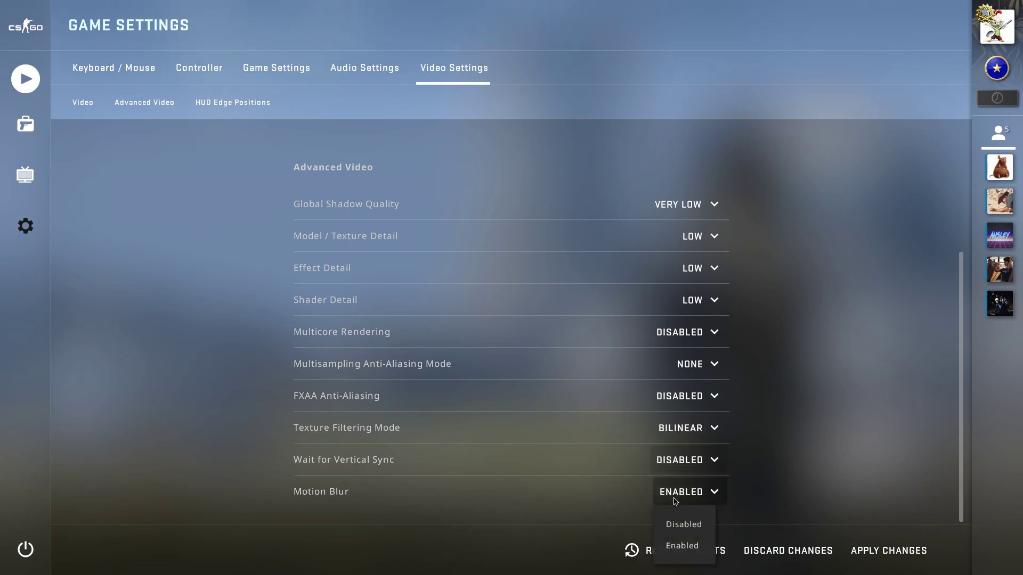
click(680, 526)
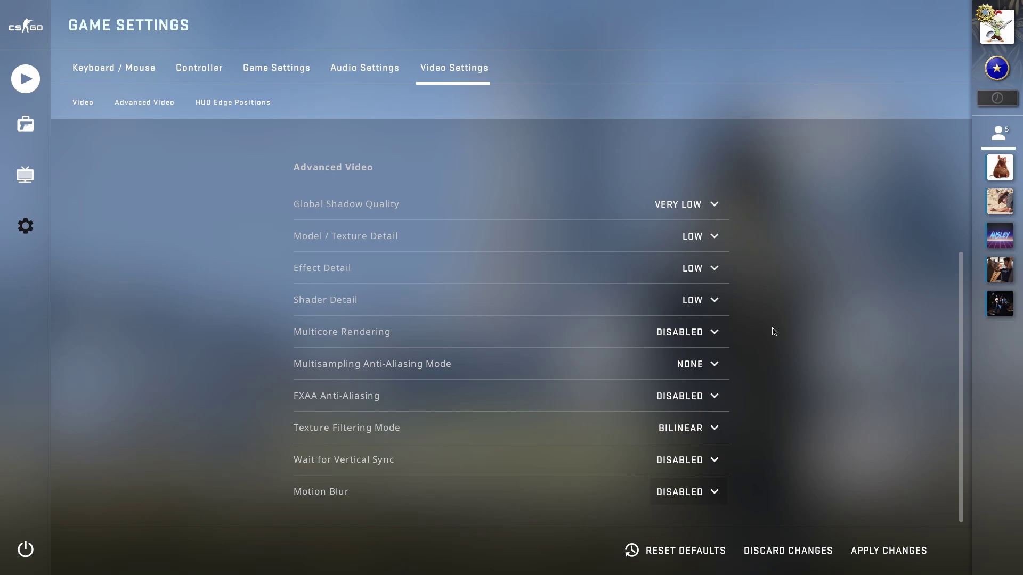
Set the resolution to 852x480 for the Widescreen 16:9 aspect ratio
scroll(792, 224, up, 5)
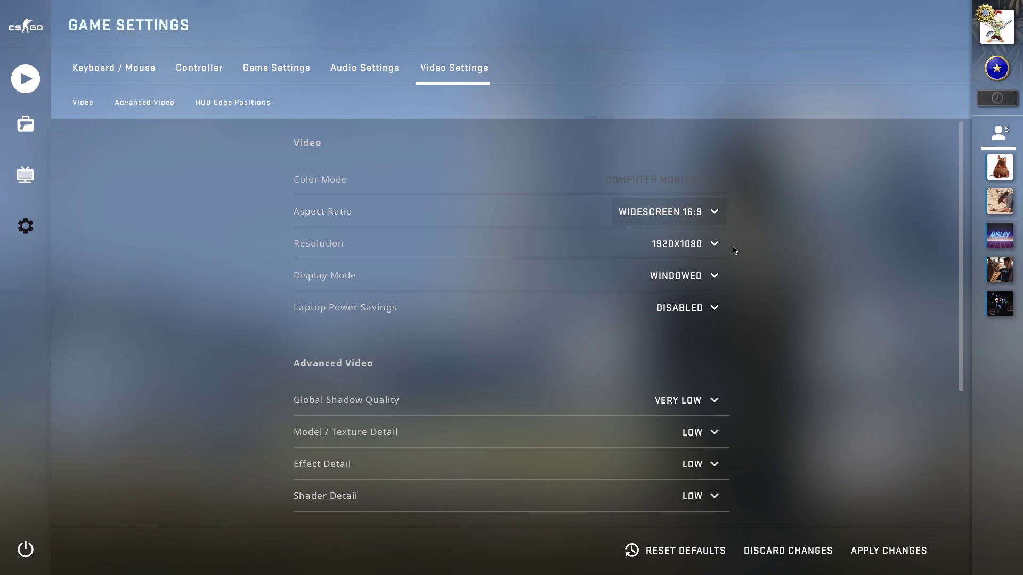
click(696, 251)
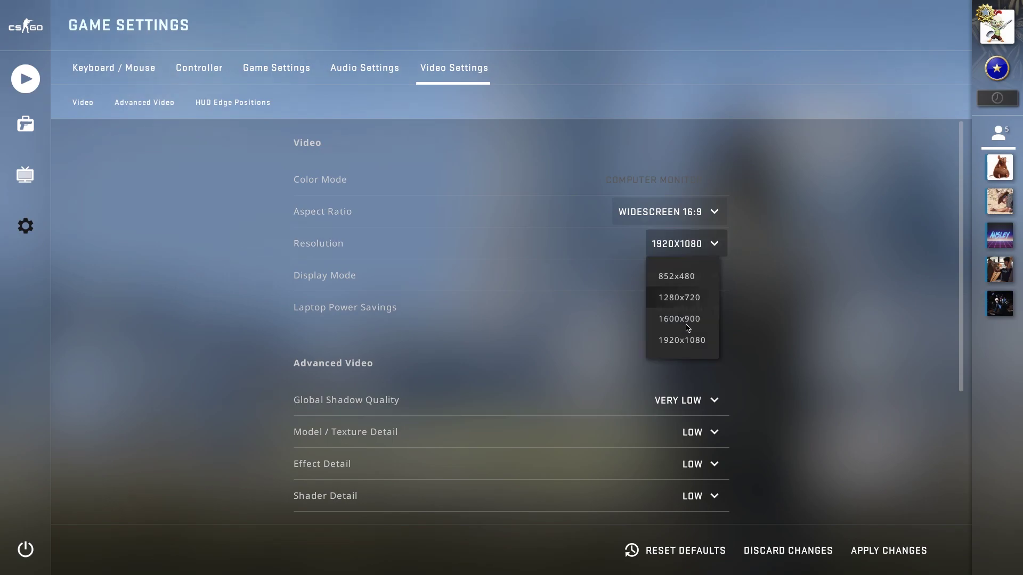
click(693, 286)
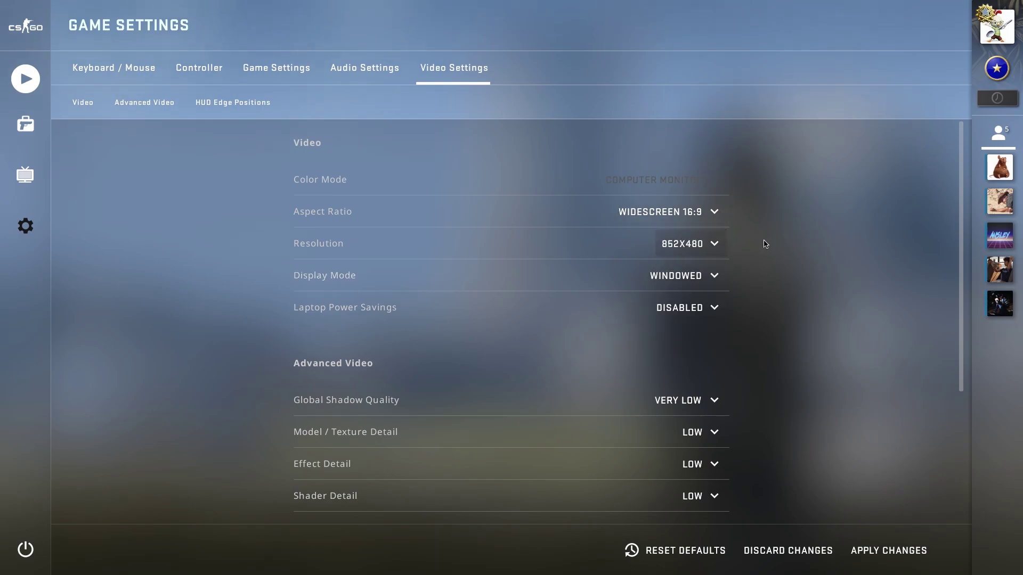
Set the aspect ratio to Normal 4:3 and the resolution to 640x480
click(682, 213)
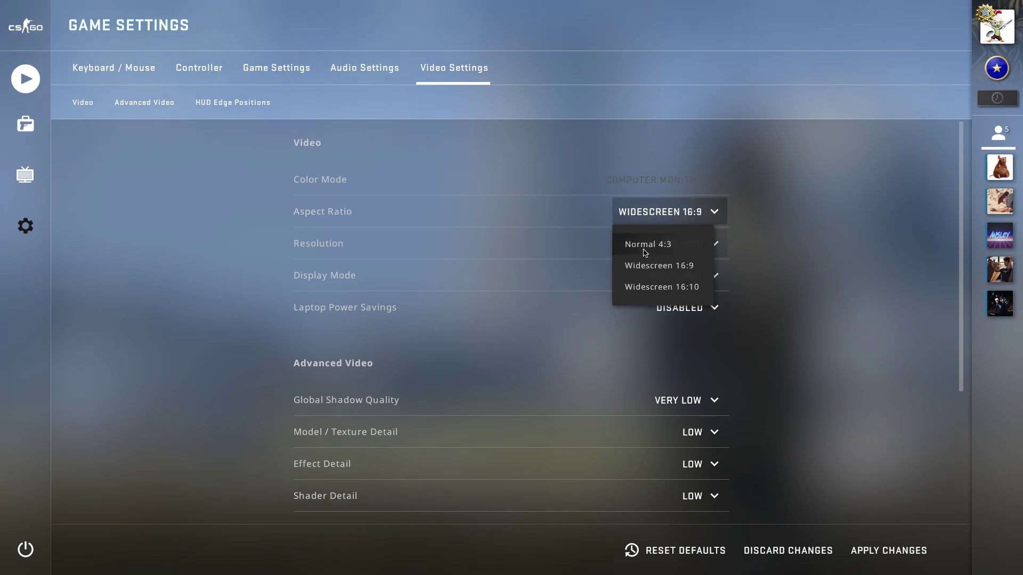
click(645, 251)
click(685, 245)
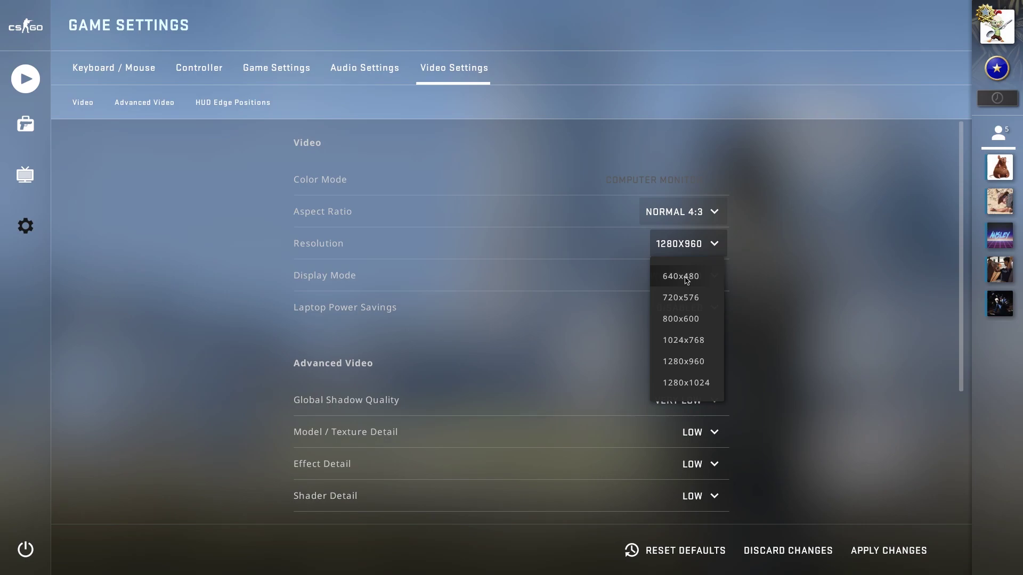
click(685, 277)
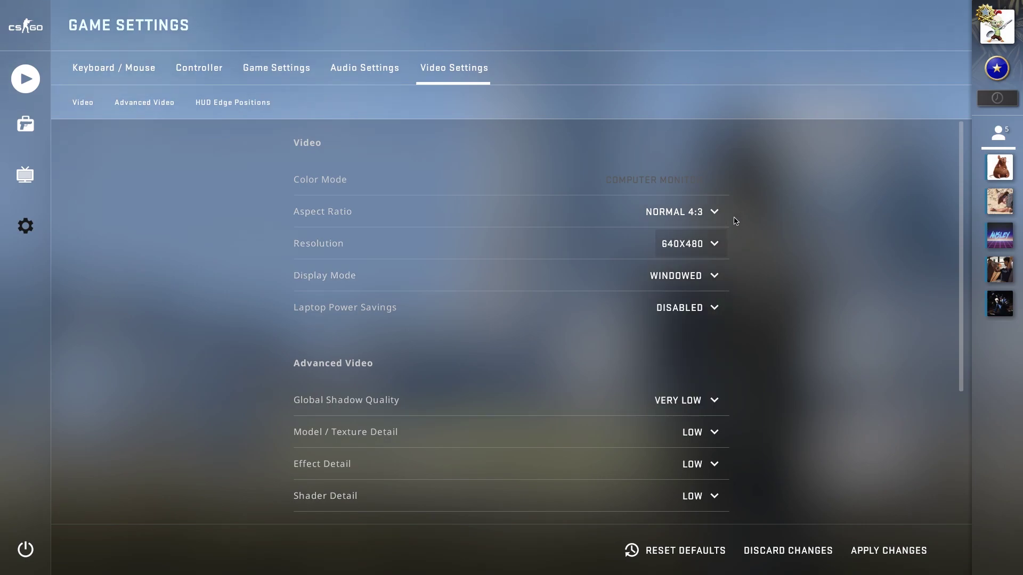
click(693, 216)
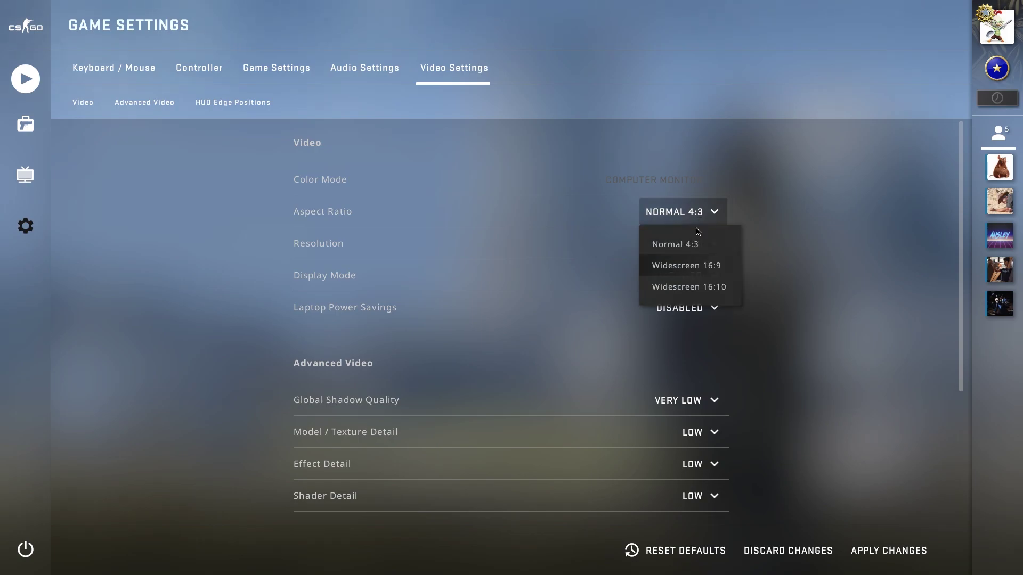
click(692, 220)
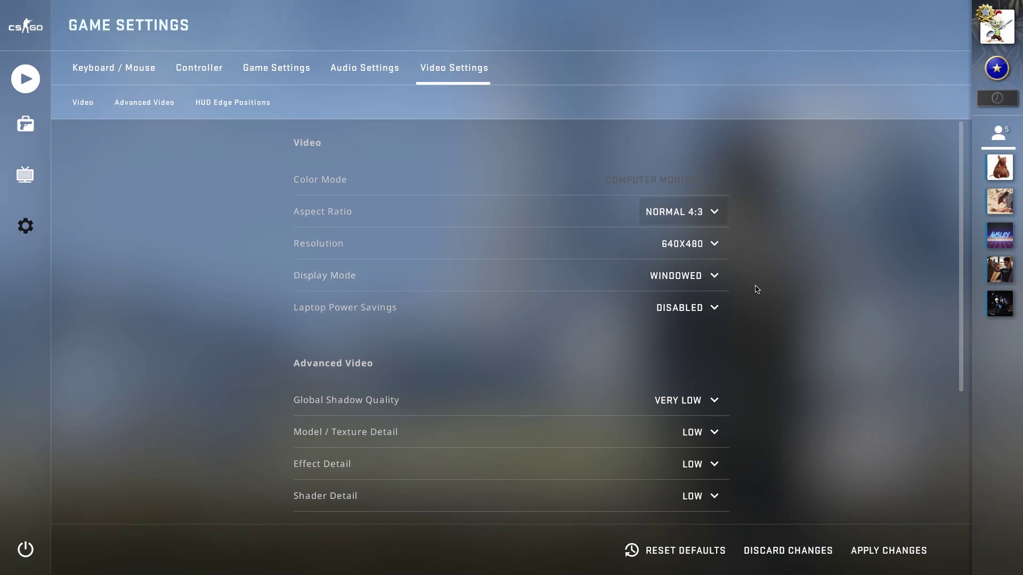
Set the display mode to Fullscreen and reselect the 640x480 resolution
click(713, 284)
click(715, 287)
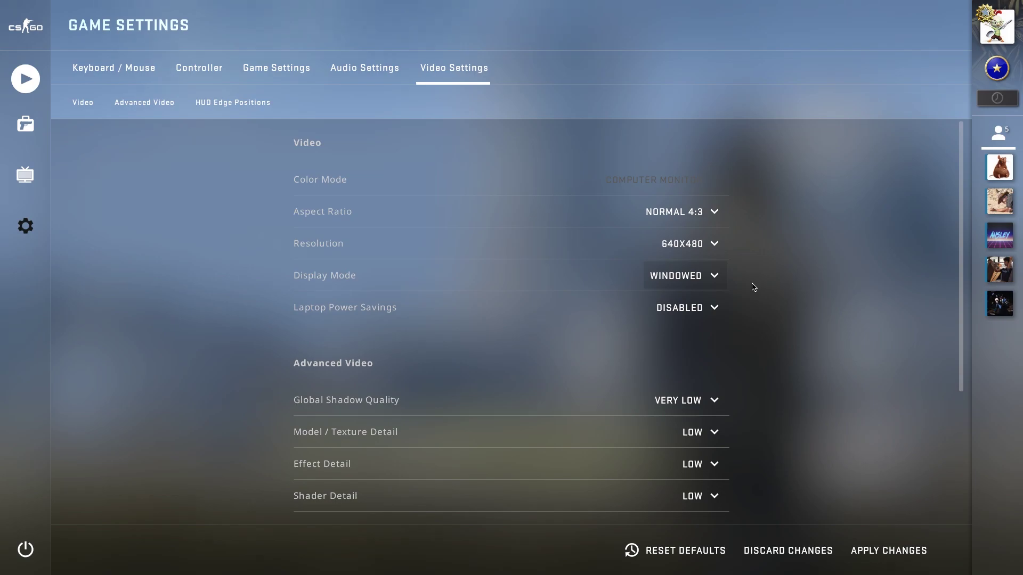
click(706, 283)
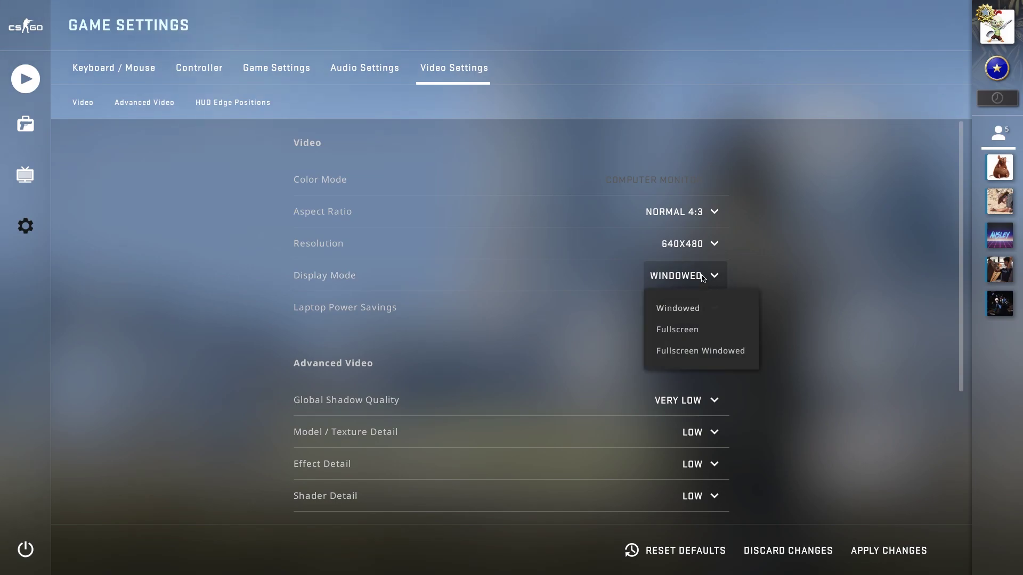
click(682, 334)
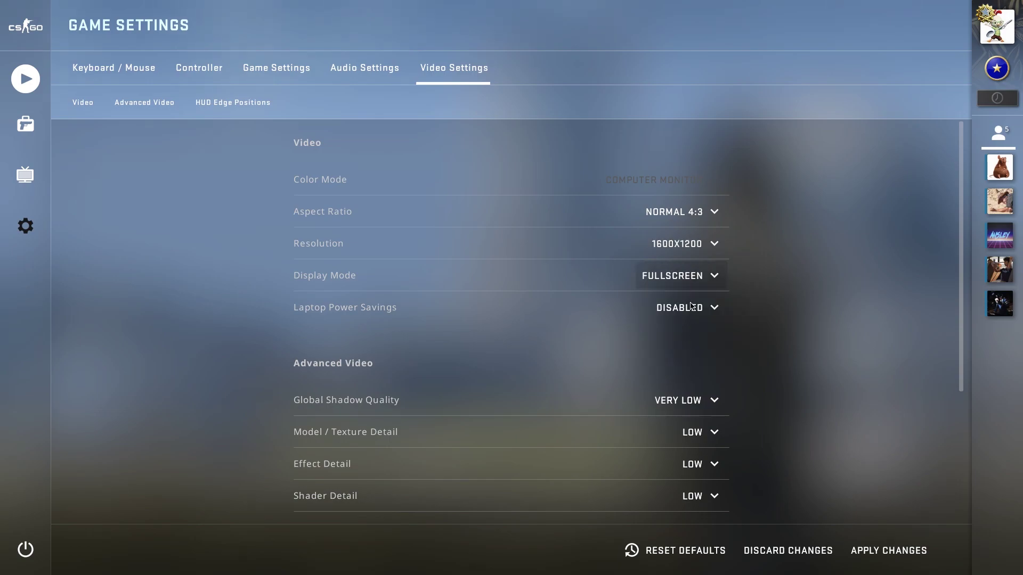
click(701, 244)
click(688, 276)
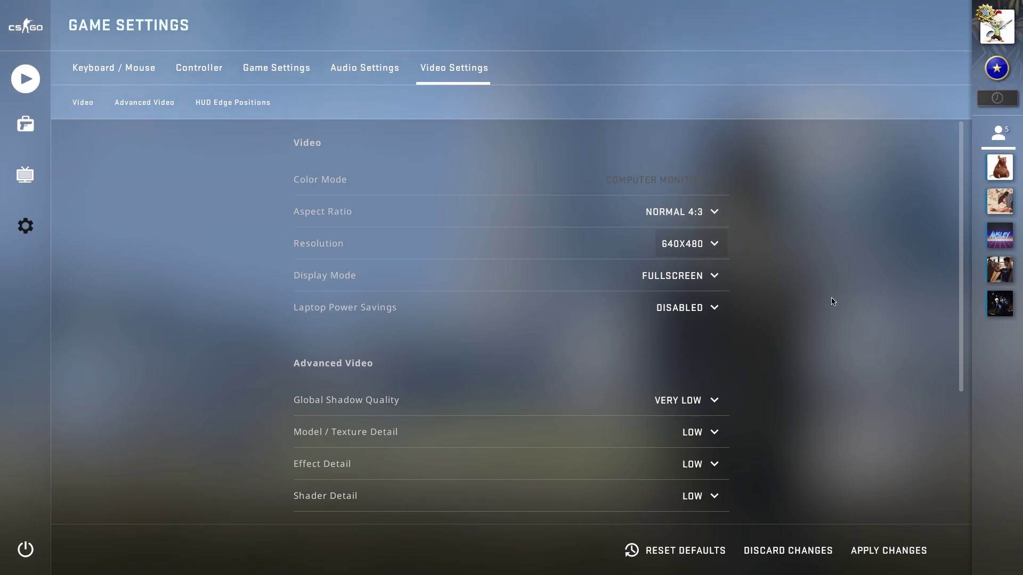
Switch the game to windowed display at 640x480 and check the available display modes
key(alt+Return)
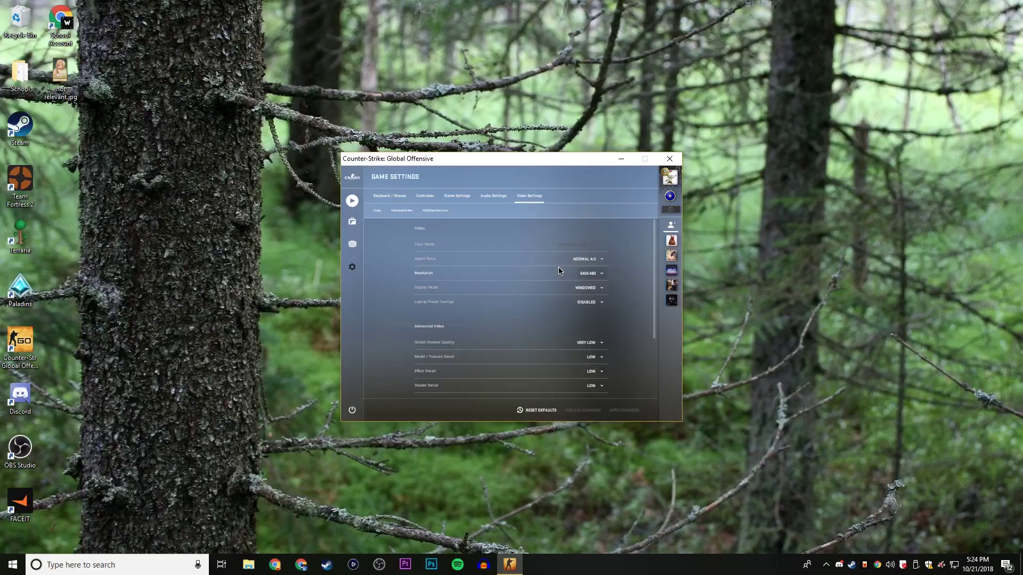
click(600, 288)
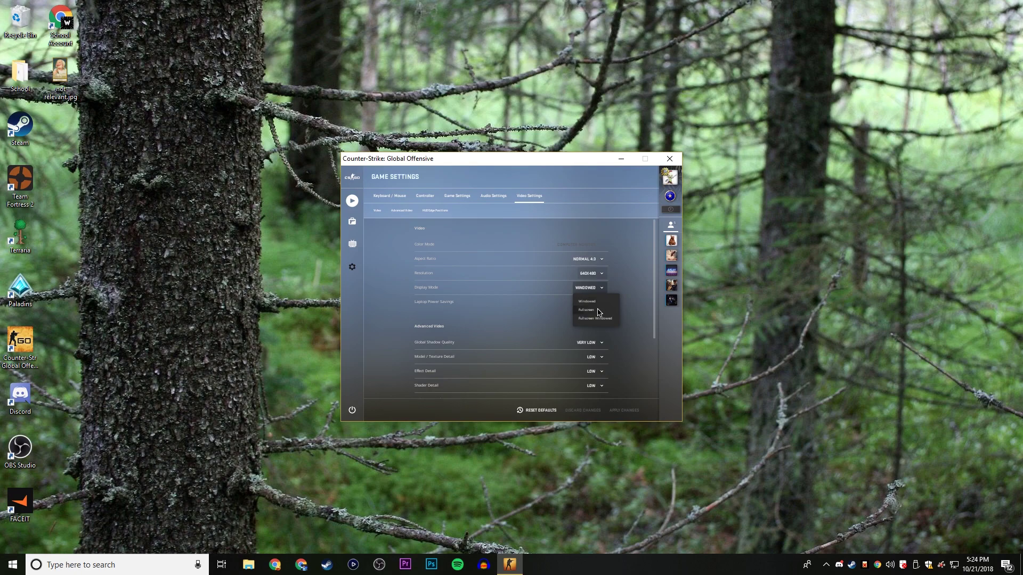
click(597, 291)
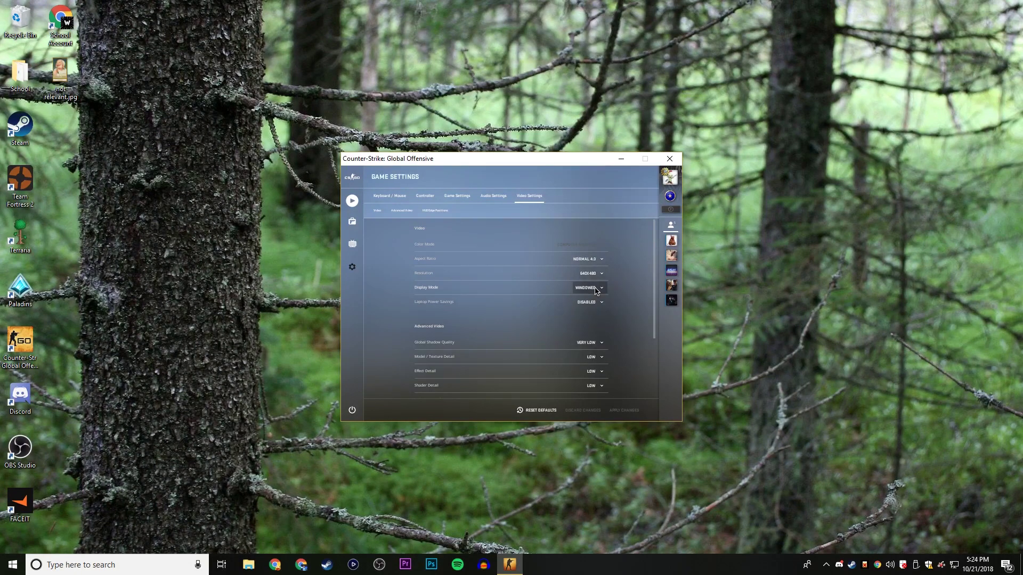